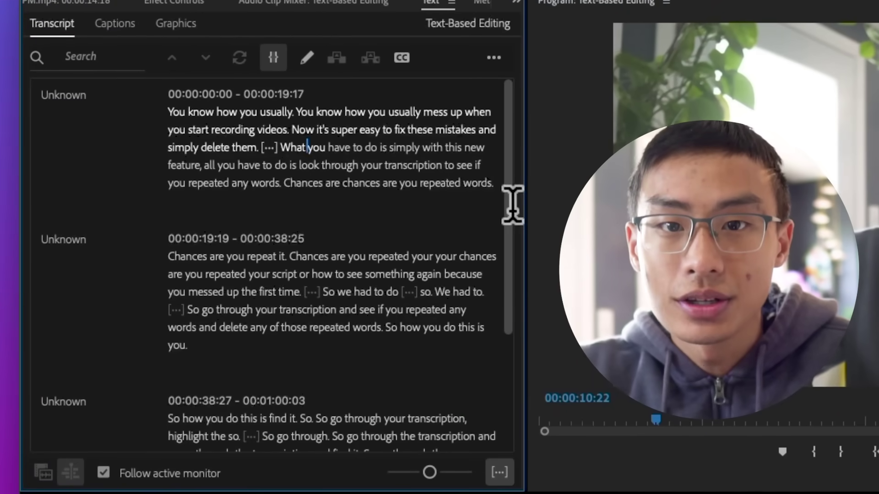
Select the transcript words 'You know how you usually.' and delete them from the sequence
{"action": "scroll", "coordinate": [512, 205], "scroll_direction": "down", "scroll_amount": 5}
{"action": "scroll", "coordinate": [514, 343], "scroll_direction": "up", "scroll_amount": 5}
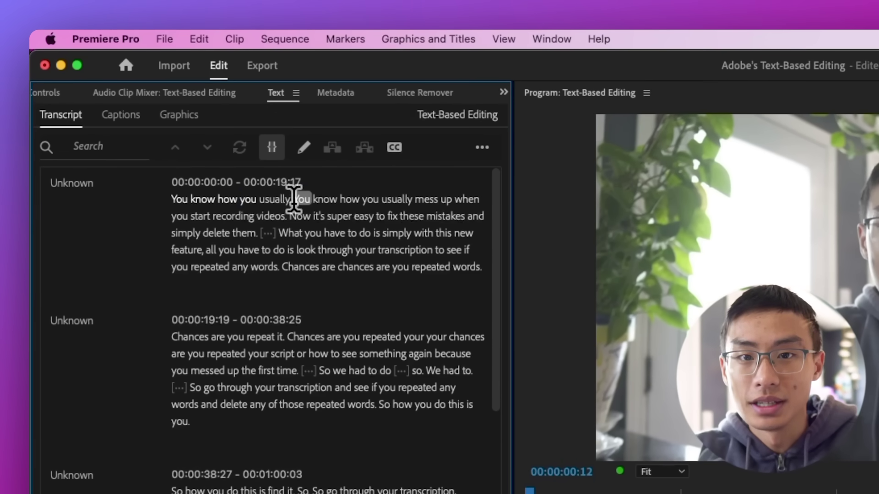
{"action": "left_click_drag", "start_coordinate": [293, 199], "coordinate": [163, 191]}
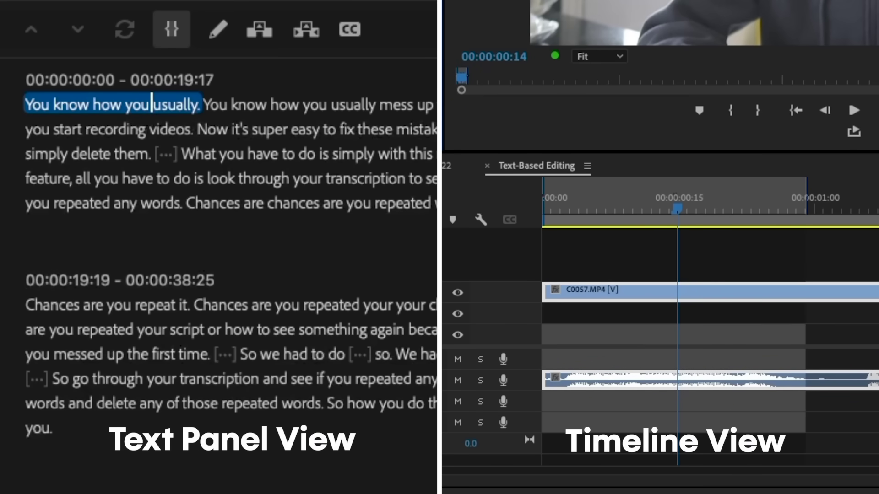
{"action": "key", "text": "Delete"}
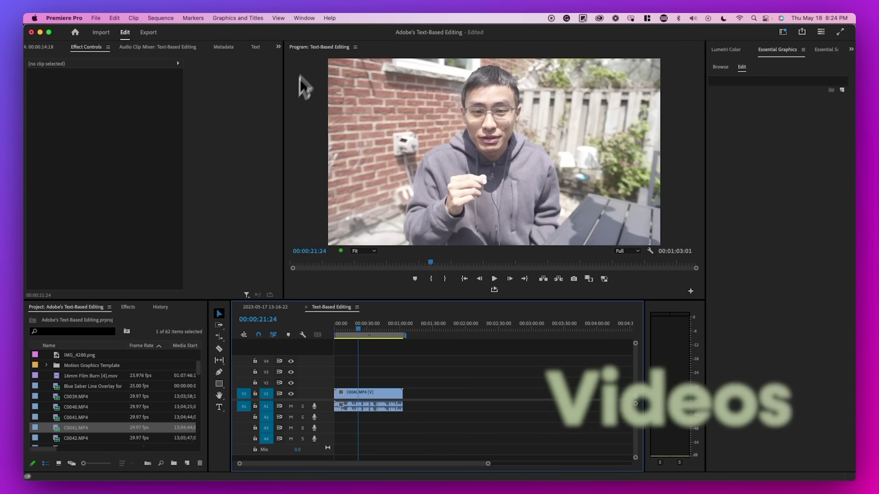
Show the Text panel, expand the untranscribed clips, and run Re-Transcribe Sequence
{"action": "left_click", "coordinate": [306, 19]}
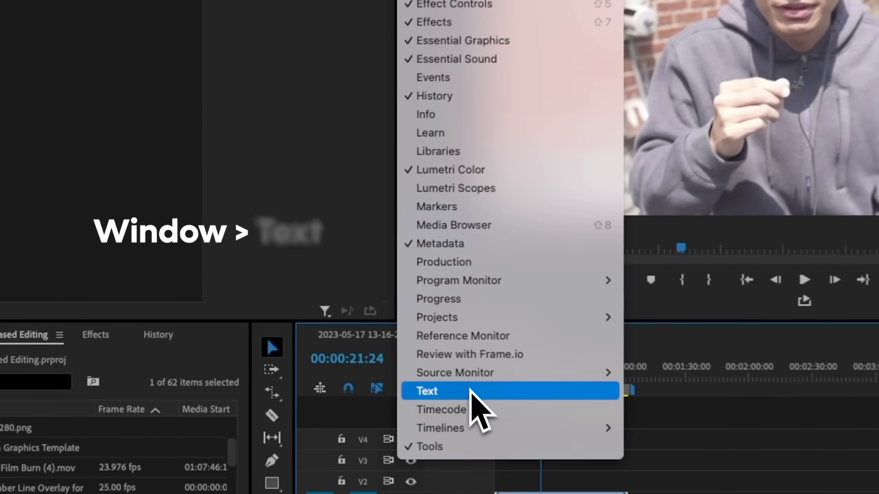
{"action": "left_click", "coordinate": [522, 396]}
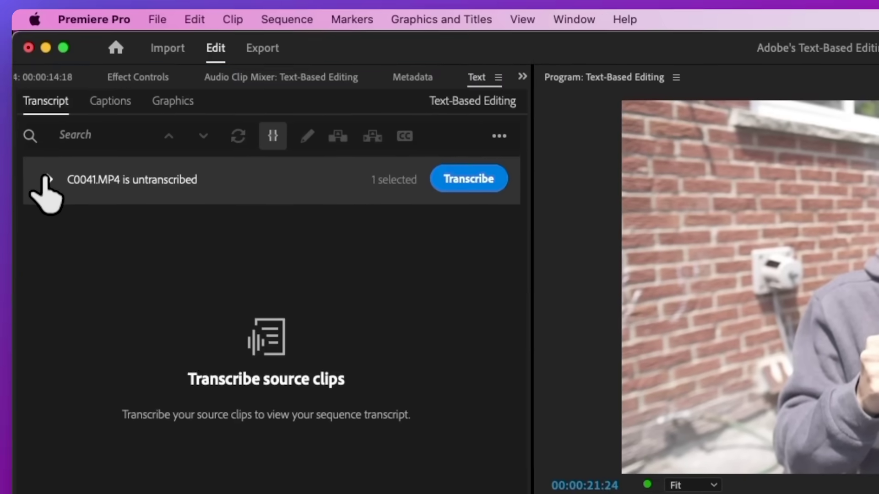
{"action": "left_click", "coordinate": [46, 180]}
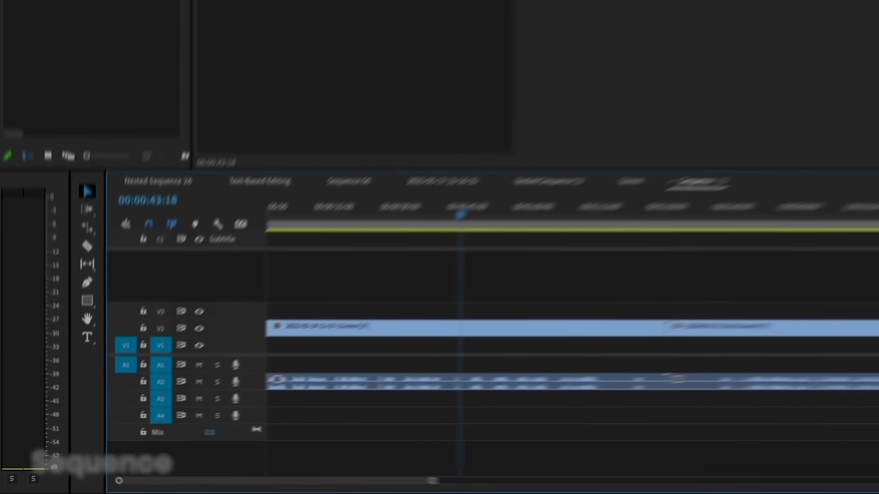
{"action": "left_click", "coordinate": [288, 22]}
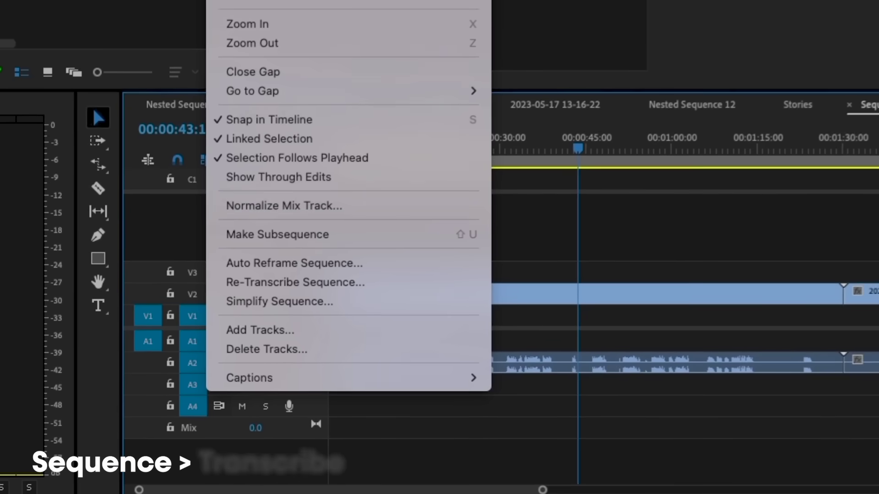
{"action": "left_click", "coordinate": [304, 277]}
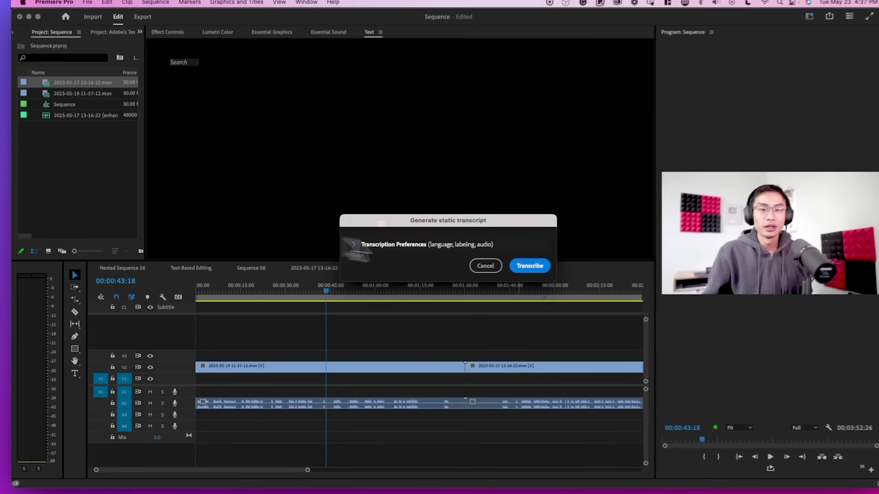
{"action": "left_click", "coordinate": [530, 263]}
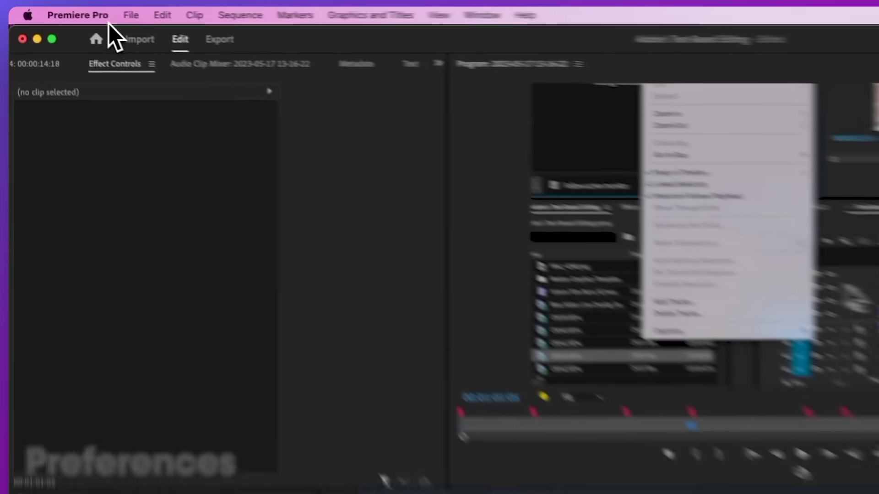
Set Transcription preferences to auto-transcribe only sequence clips with Speaker Labeling Yes, then check progress
{"action": "left_click", "coordinate": [64, 12]}
{"action": "mouse_move", "coordinate": [84, 38]}
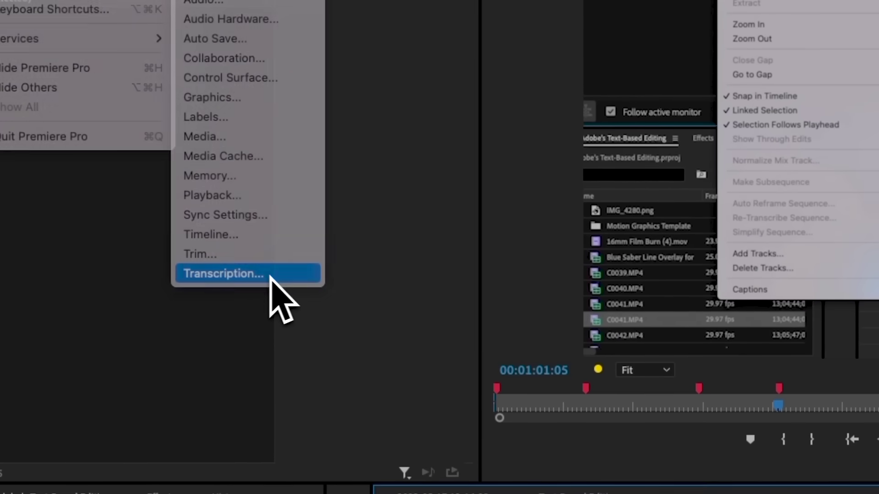
{"action": "left_click", "coordinate": [270, 274]}
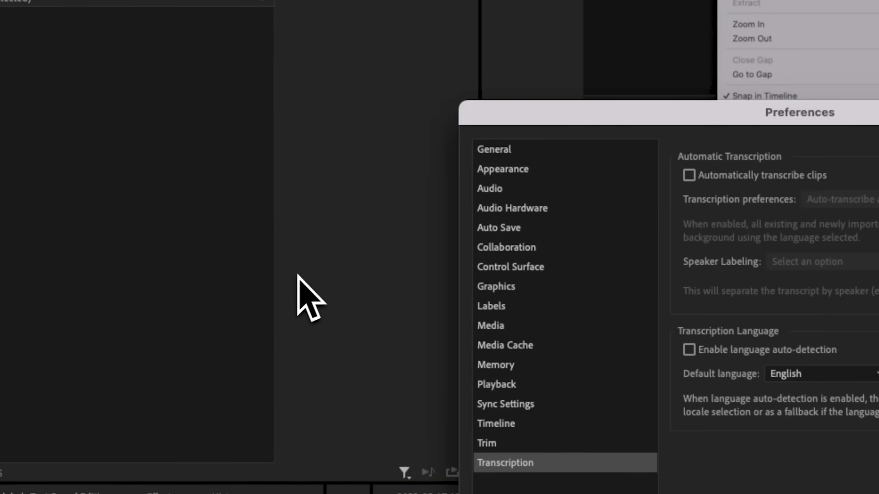
{"action": "left_click", "coordinate": [337, 83]}
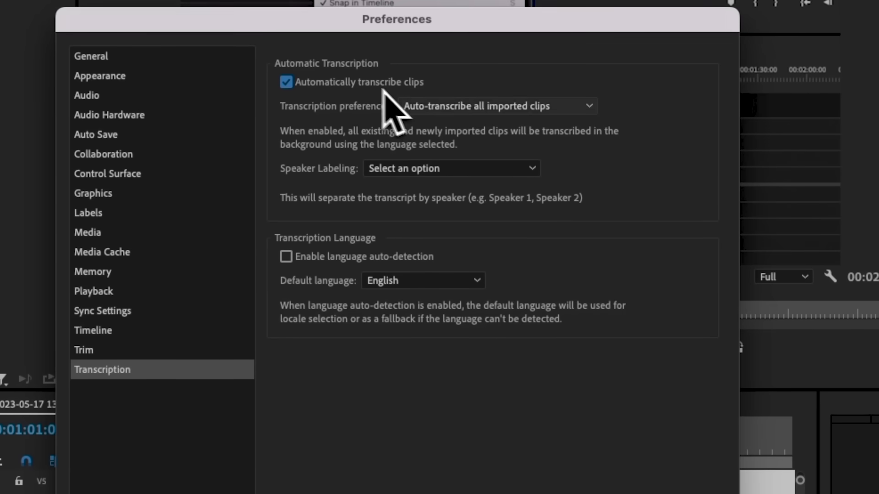
{"action": "left_click", "coordinate": [419, 106]}
{"action": "left_click", "coordinate": [450, 144]}
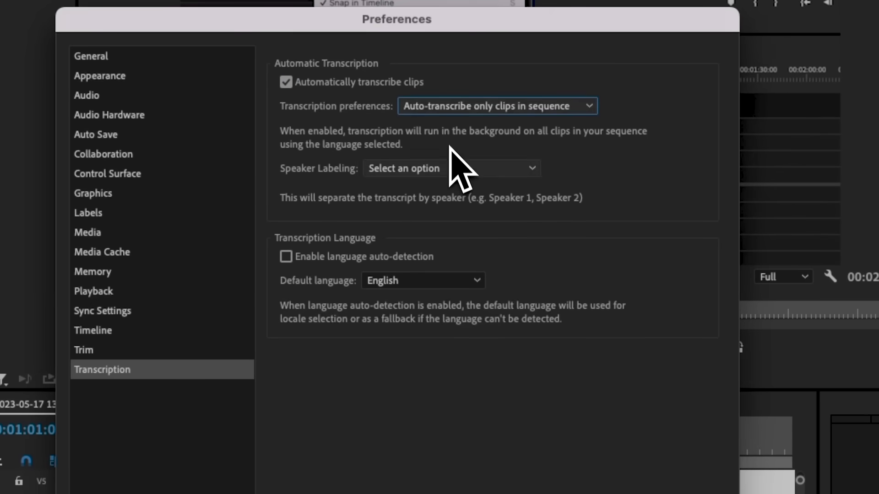
{"action": "left_click", "coordinate": [451, 168]}
{"action": "left_click", "coordinate": [480, 190]}
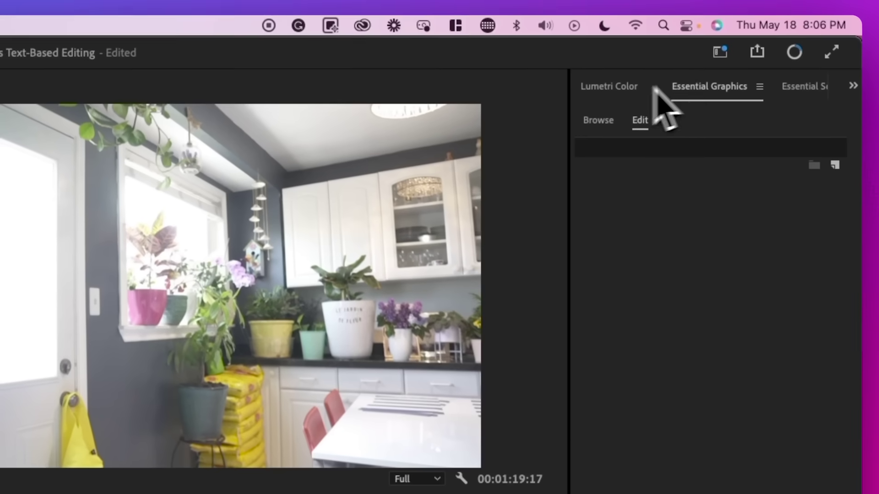
{"action": "left_click", "coordinate": [790, 61]}
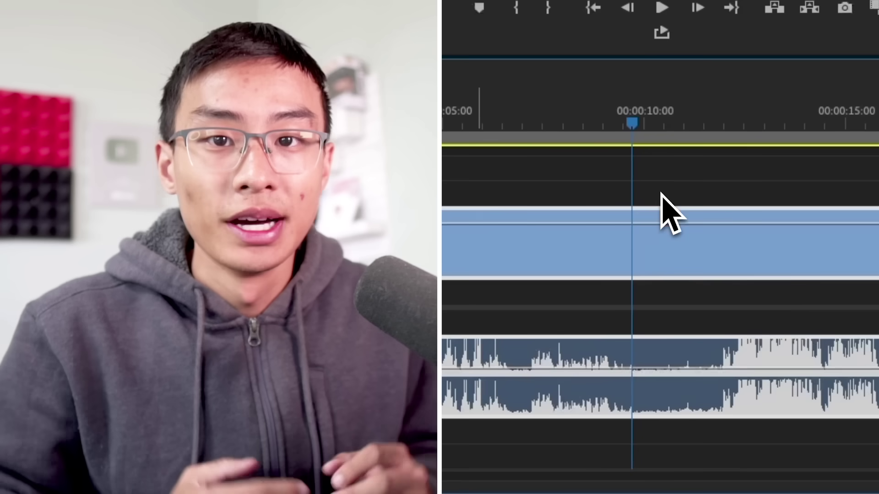
Trim the end of clip C0041.MP4 and split it with the Razor tool
{"action": "left_click", "coordinate": [650, 255]}
{"action": "left_click_drag", "start_coordinate": [707, 285], "coordinate": [760, 222]}
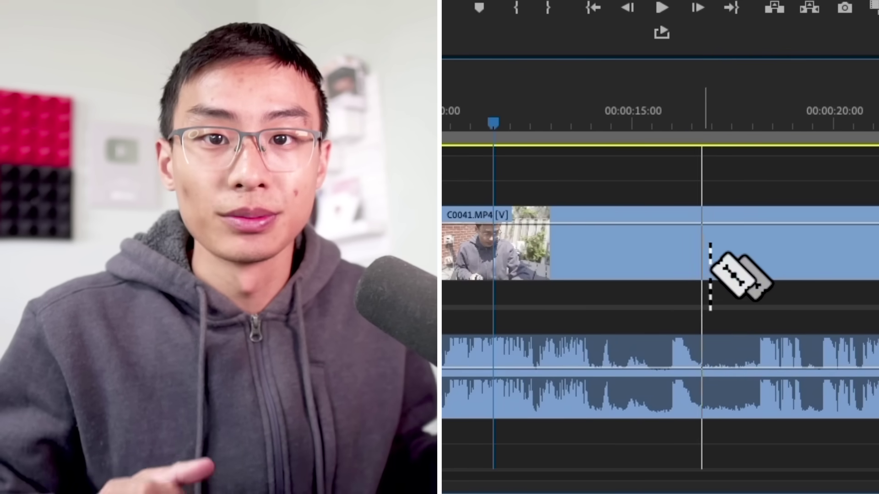
{"action": "left_click", "coordinate": [710, 257]}
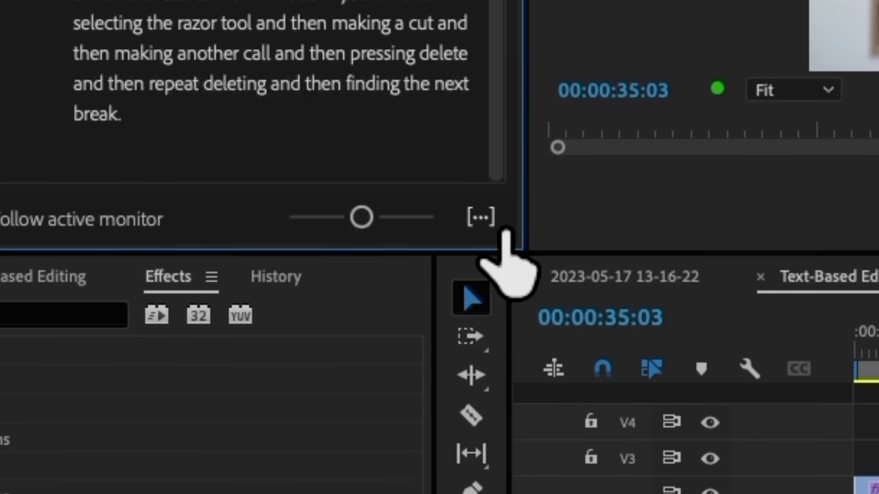
Turn on pause markers in the transcript
{"action": "left_click", "coordinate": [483, 216]}
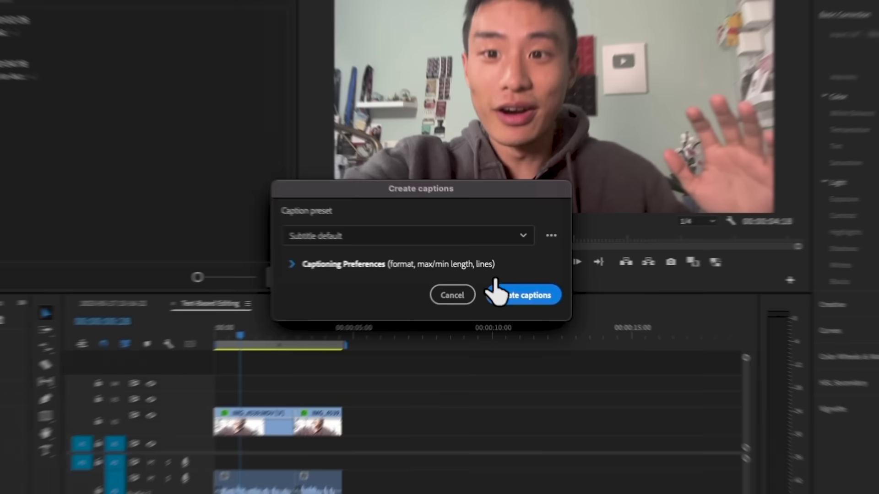
Create the Subtitle captions from the transcript and set their font style to bold
{"action": "left_click", "coordinate": [500, 297]}
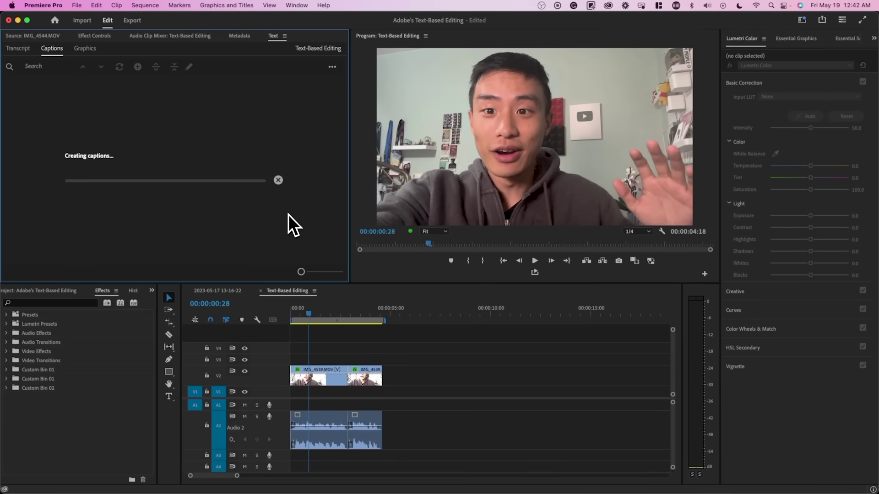
{"action": "left_click", "coordinate": [788, 40]}
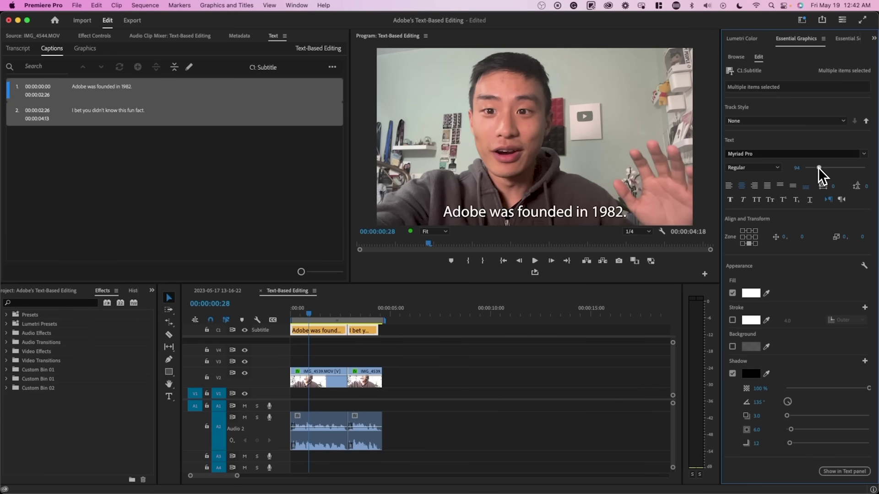
{"action": "left_click", "coordinate": [794, 153]}
{"action": "left_click", "coordinate": [778, 197]}
{"action": "key", "text": "space"}
{"action": "left_click", "coordinate": [314, 352]}
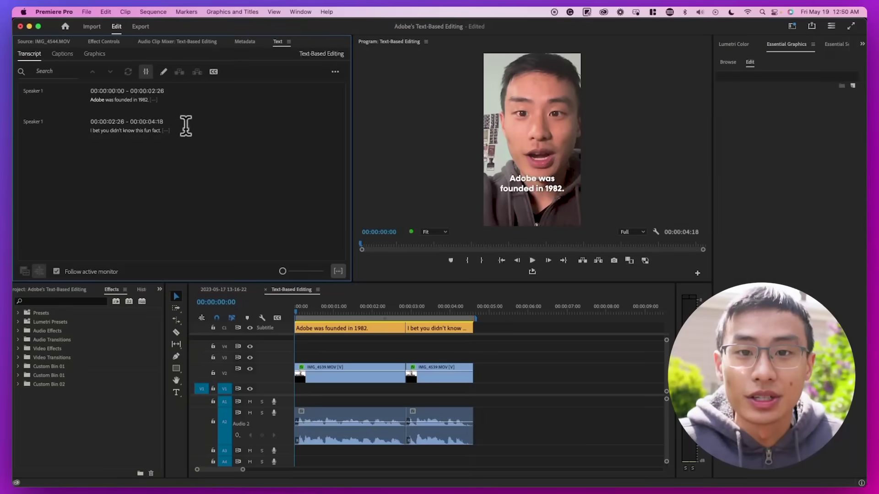
Extract 'I bet you didn't know this fun fact.' and place it at the sequence start
{"action": "left_click_drag", "start_coordinate": [184, 130], "coordinate": [91, 130]}
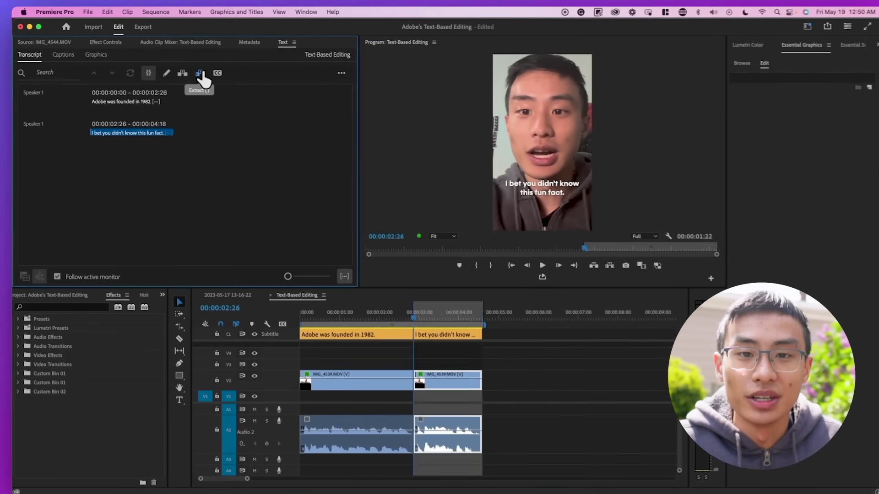
{"action": "left_click", "coordinate": [381, 137]}
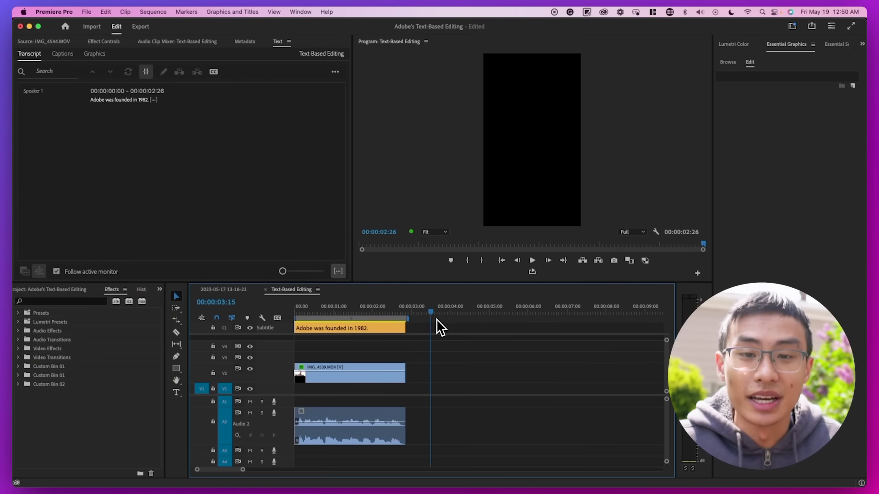
{"action": "left_click", "coordinate": [384, 368]}
{"action": "left_click_drag", "start_coordinate": [367, 380], "coordinate": [490, 382]}
{"action": "left_click", "coordinate": [322, 312]}
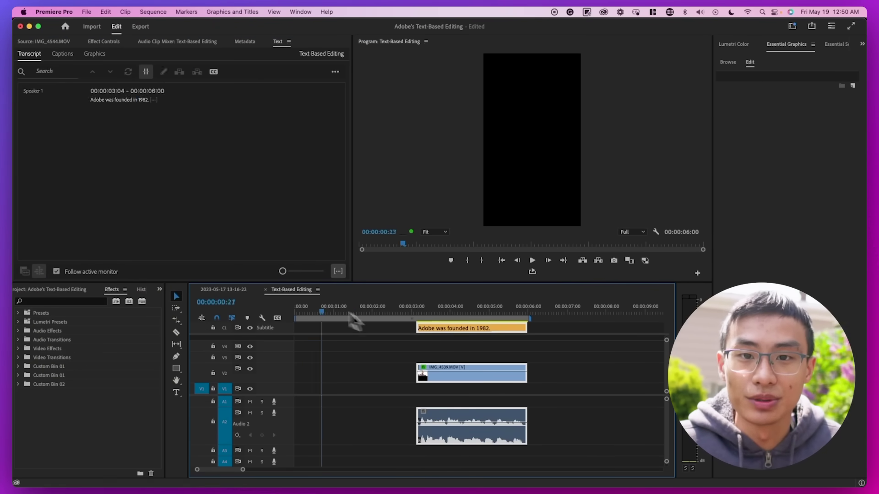
{"action": "left_click", "coordinate": [386, 331]}
{"action": "key", "text": "Delete"}
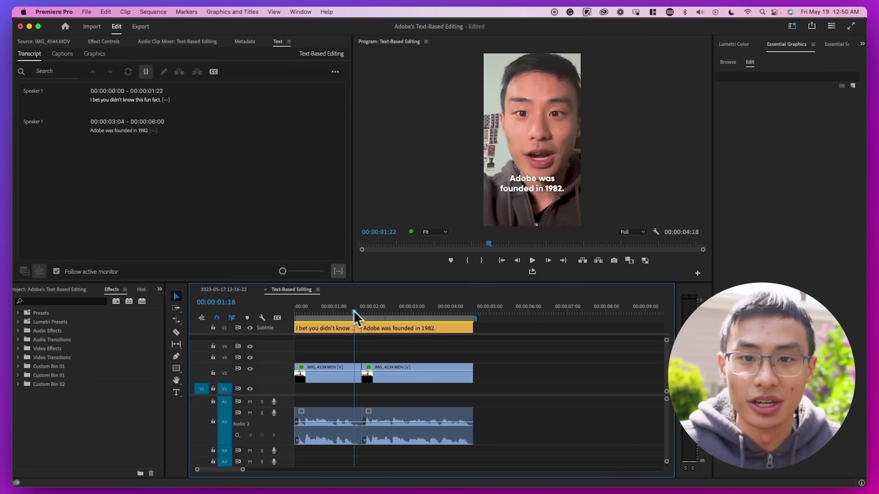